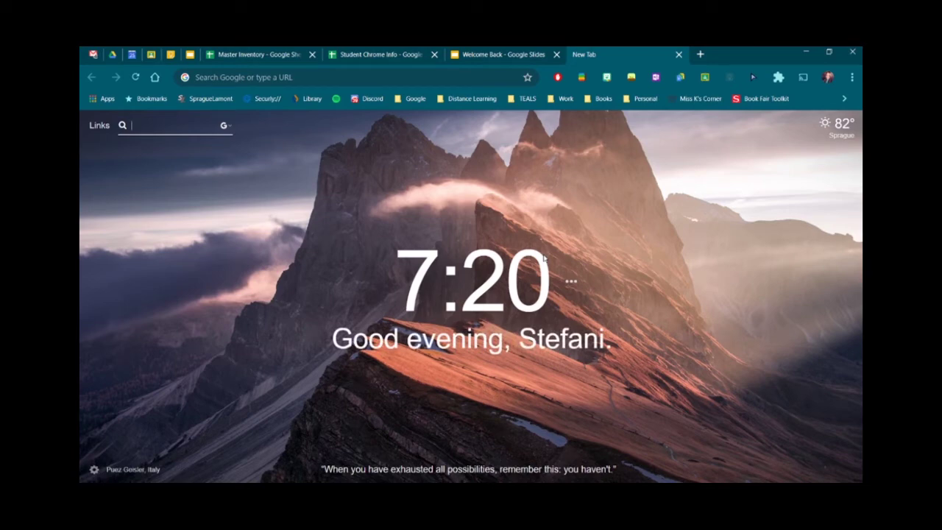
# Step: Open the Miss K's Corner group in Google Groups and expand the first message of its Tutorials conversation
pyautogui.click(414, 98)
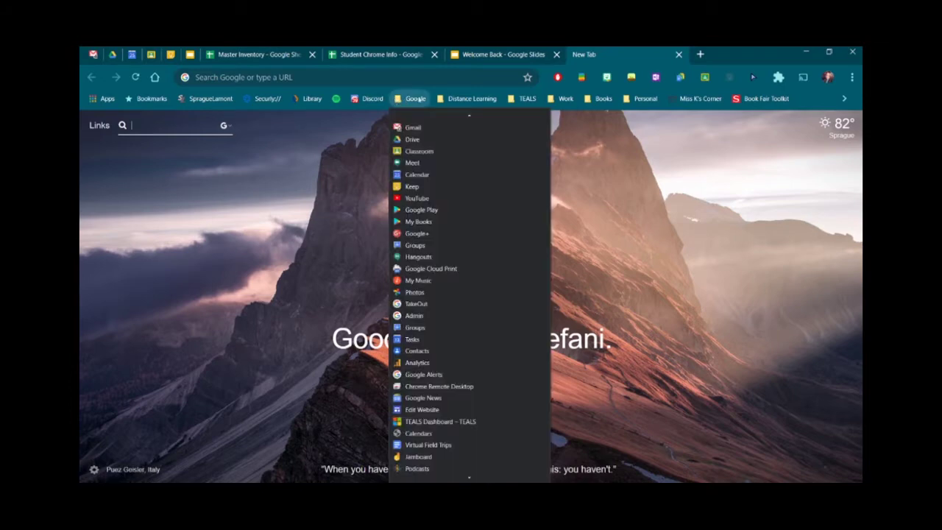
pyautogui.click(410, 246)
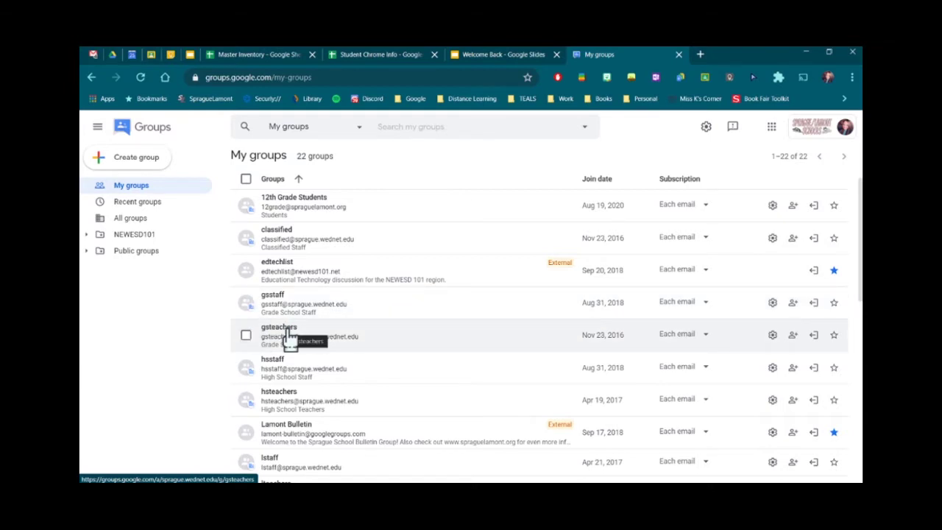
pyautogui.scroll(-2, 290, 334)
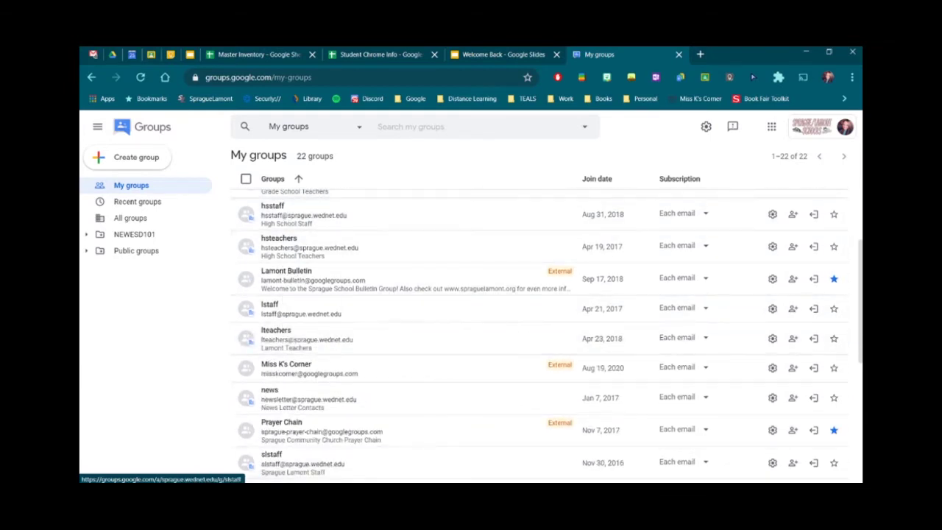
pyautogui.click(283, 368)
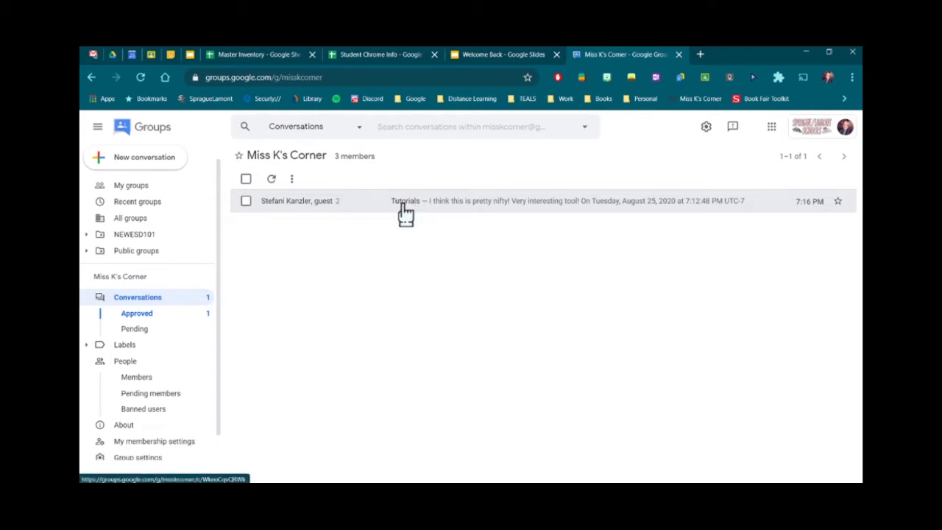
pyautogui.click(410, 213)
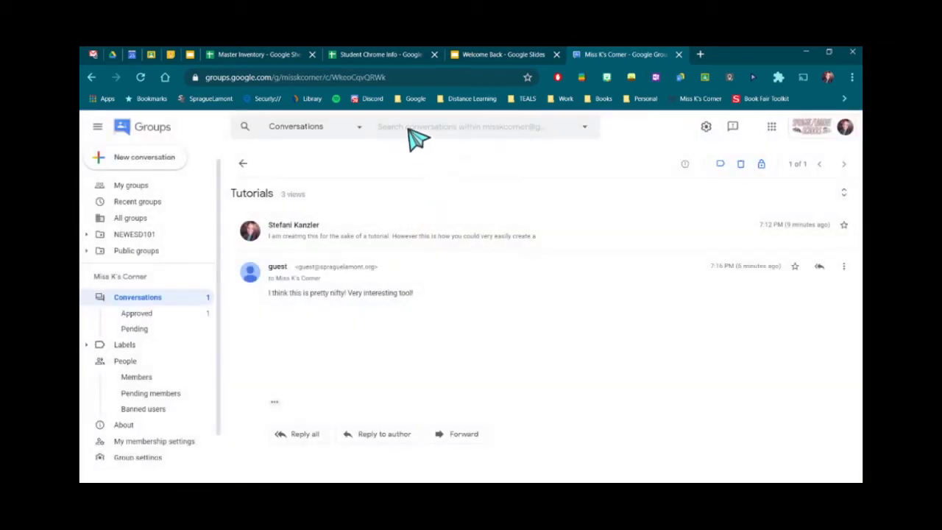
pyautogui.click(463, 230)
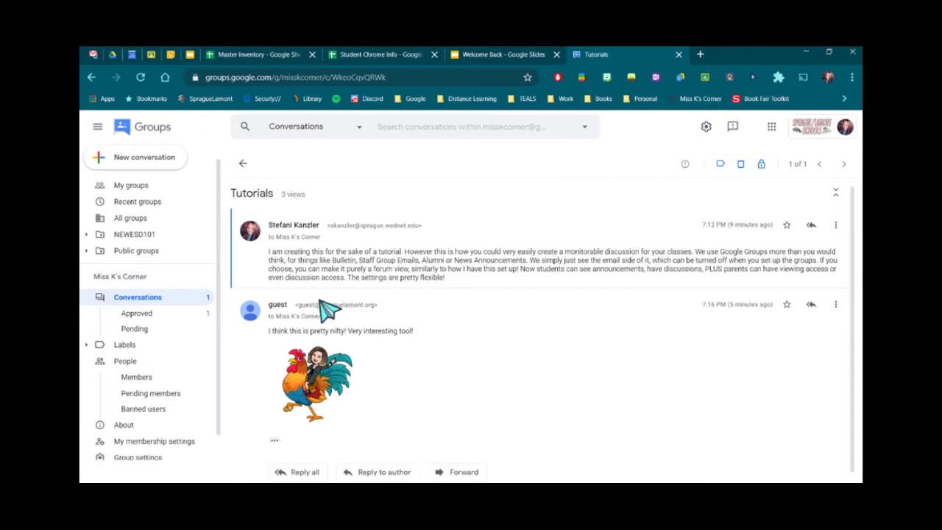
# Step: Post a reply to all in the Tutorials conversation reading "Wow! Cute chicken!"
pyautogui.scroll(-1, 484, 349)
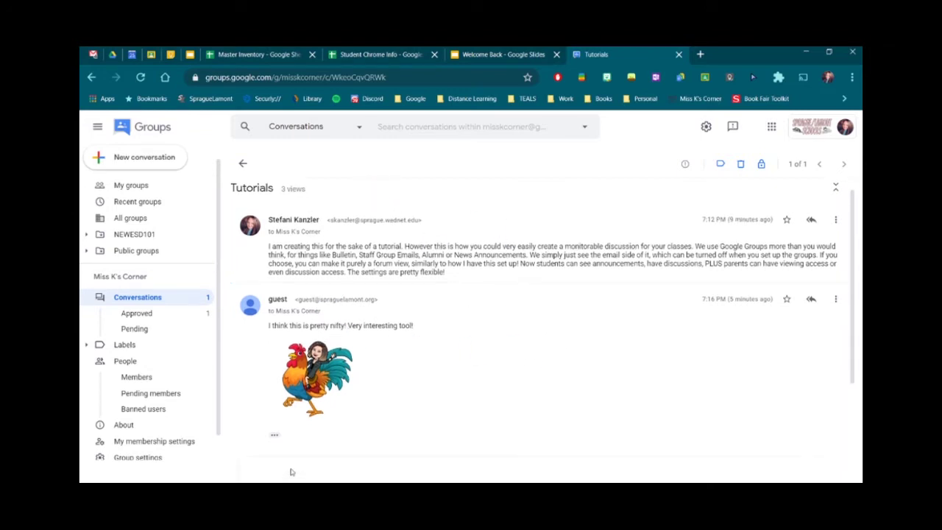
pyautogui.click(293, 469)
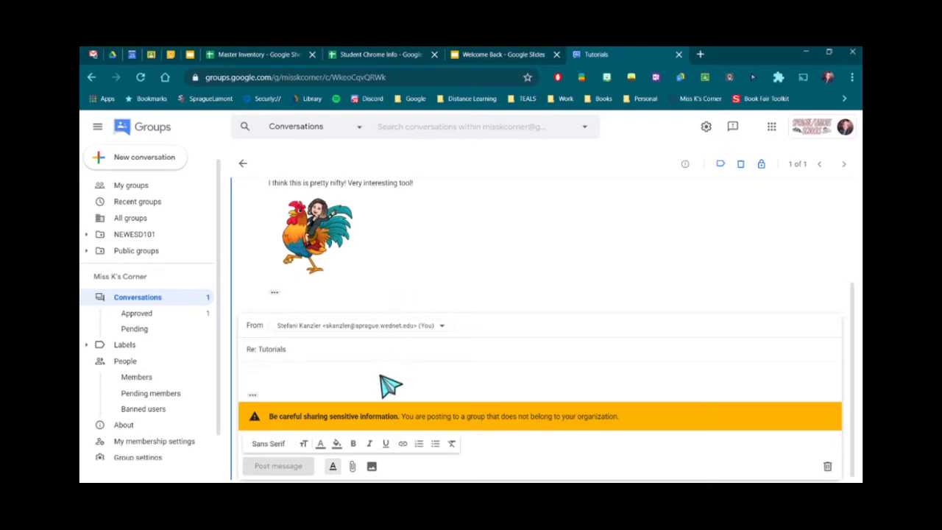
pyautogui.write('Wow! Cut')
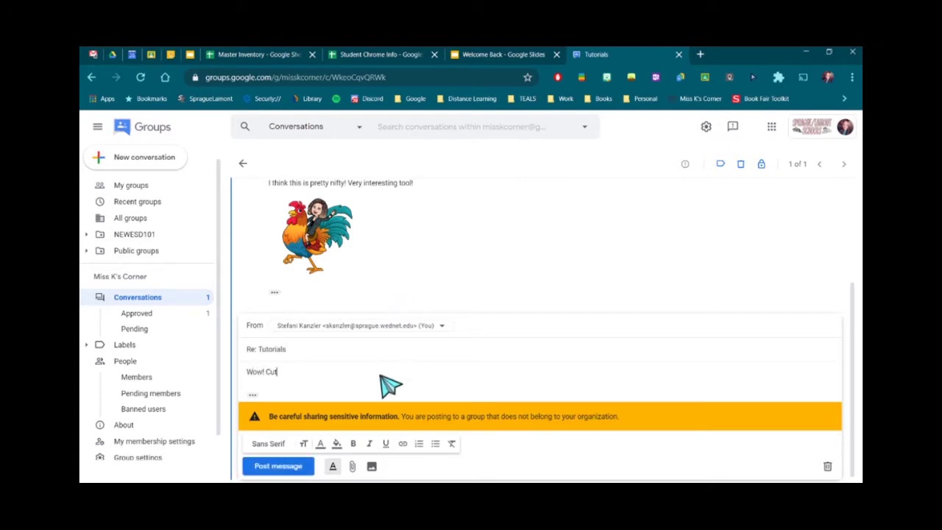
pyautogui.write('e chicken!')
pyautogui.click(289, 470)
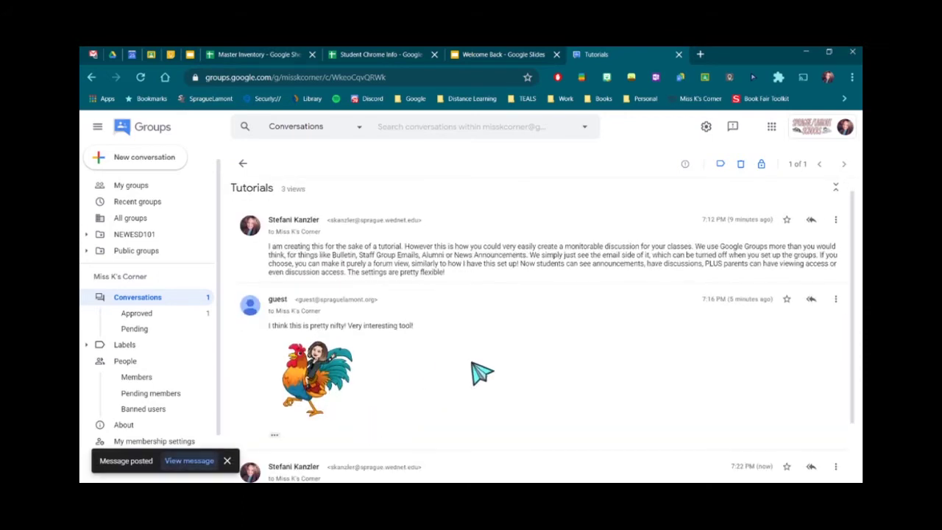
pyautogui.scroll(-1, 482, 372)
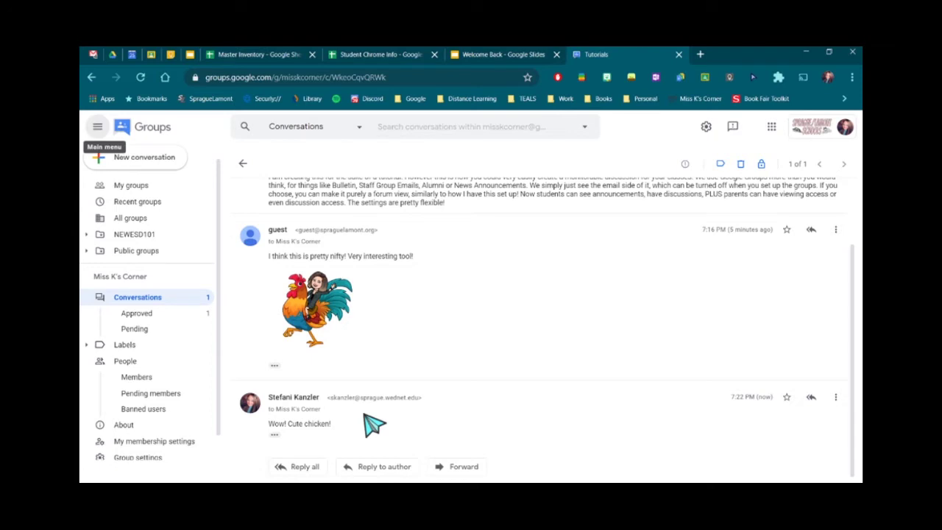
# Step: Switch to the guest account's browser window and reload the Tutorials conversation to check for the new reply
pyautogui.scroll(2, 379, 365)
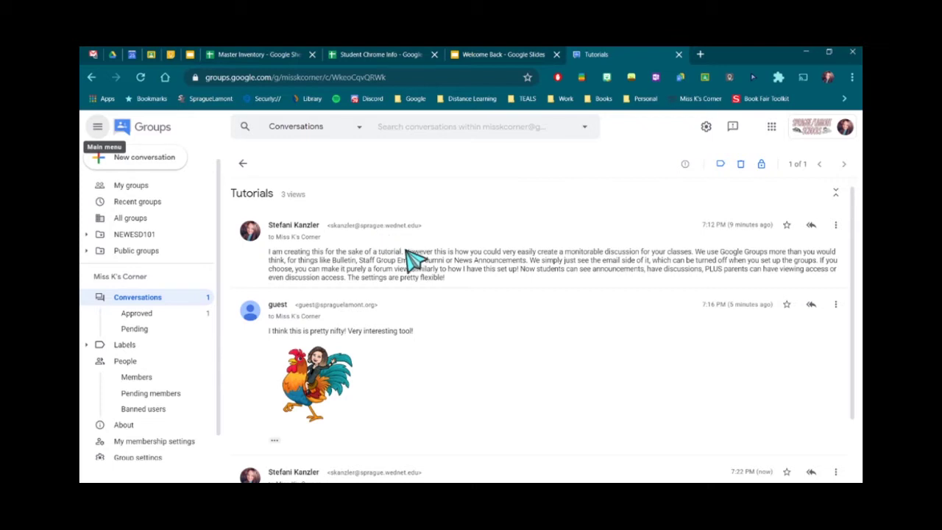
pyautogui.scroll(-1, 471, 254)
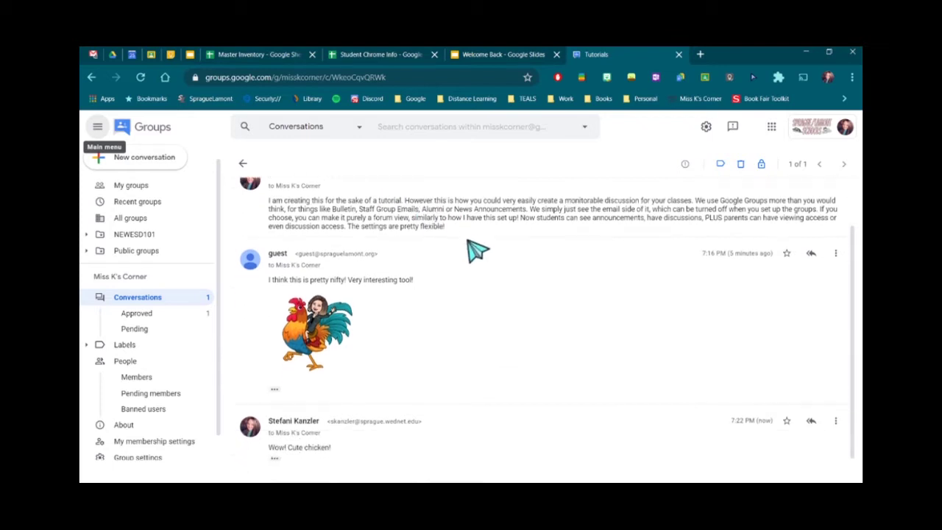
pyautogui.click(392, 475)
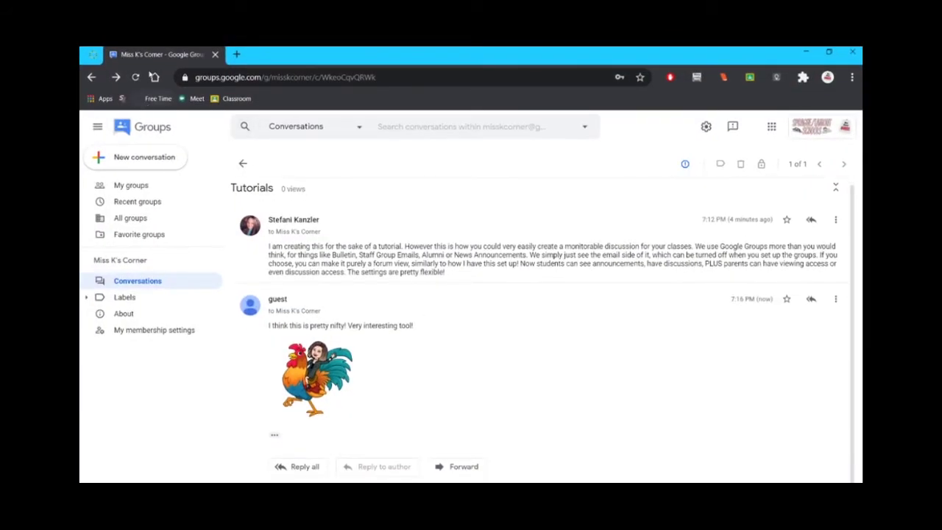
pyautogui.click(136, 78)
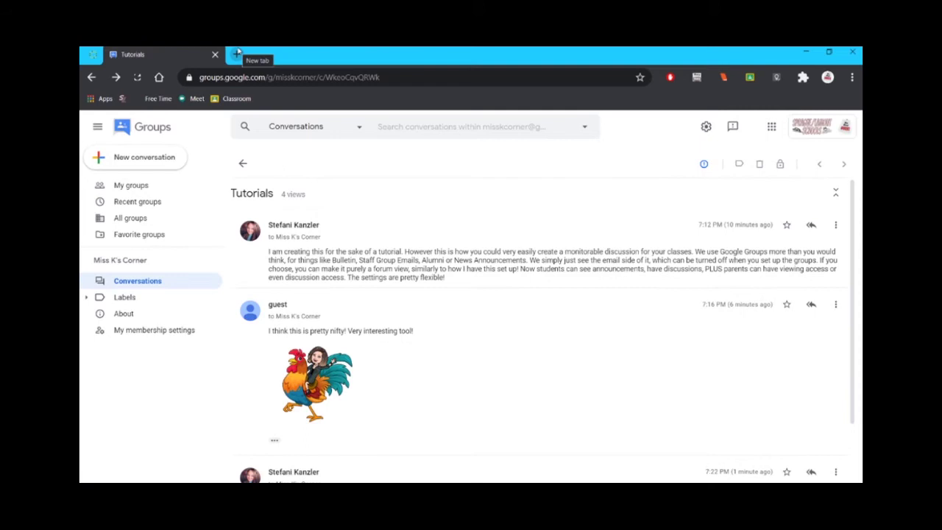
# Step: View the Miss K's Corner welcome email and the Forums messages in the guest account's Gmail, and close that window
pyautogui.click(237, 53)
pyautogui.write('mail.google.com/mail/u/0/?zx=ftetnq7r6z09#inbox')
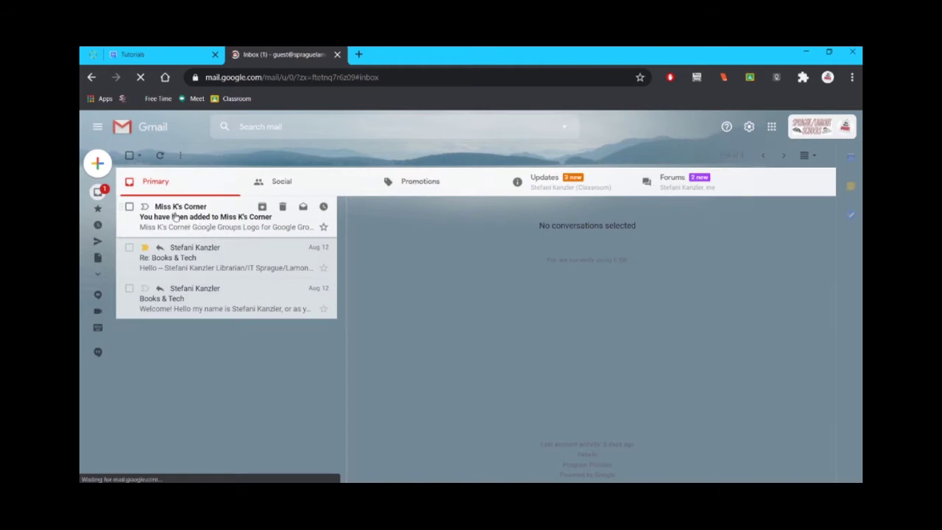
pyautogui.click(176, 217)
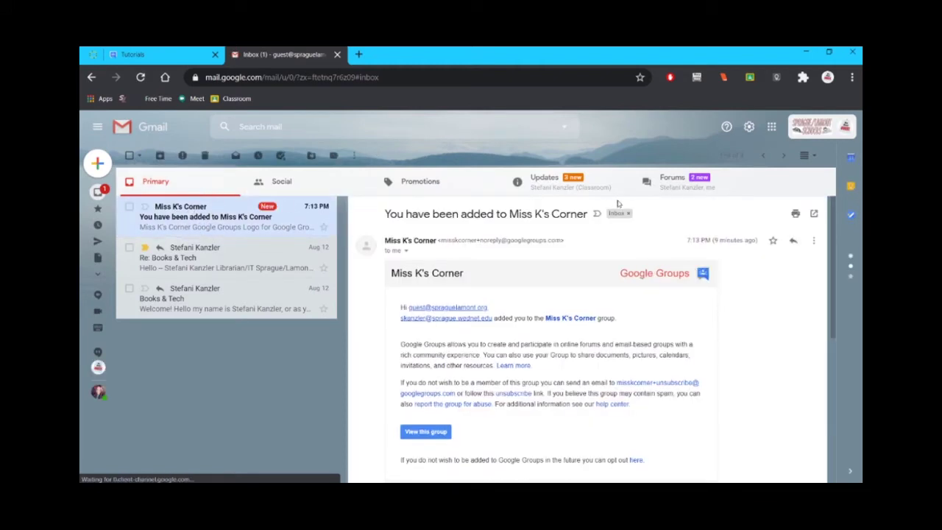
pyautogui.click(677, 184)
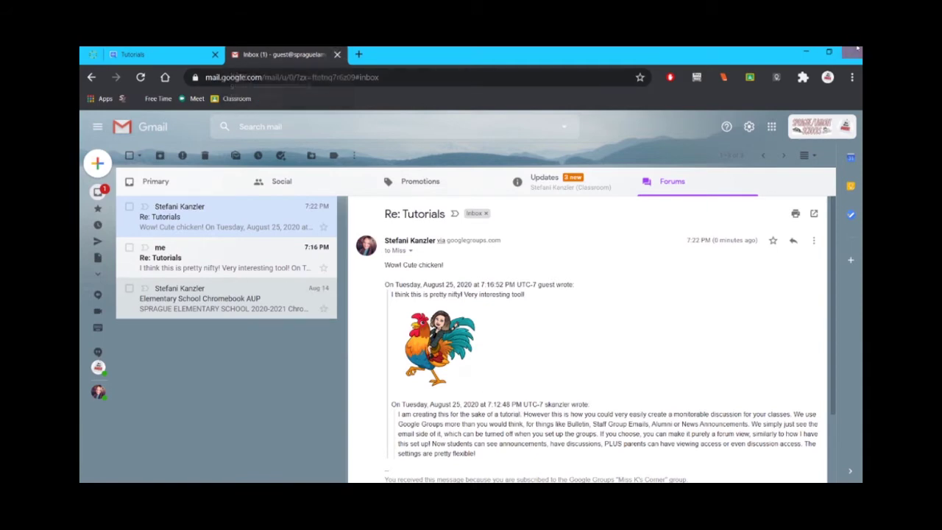
pyautogui.click(852, 51)
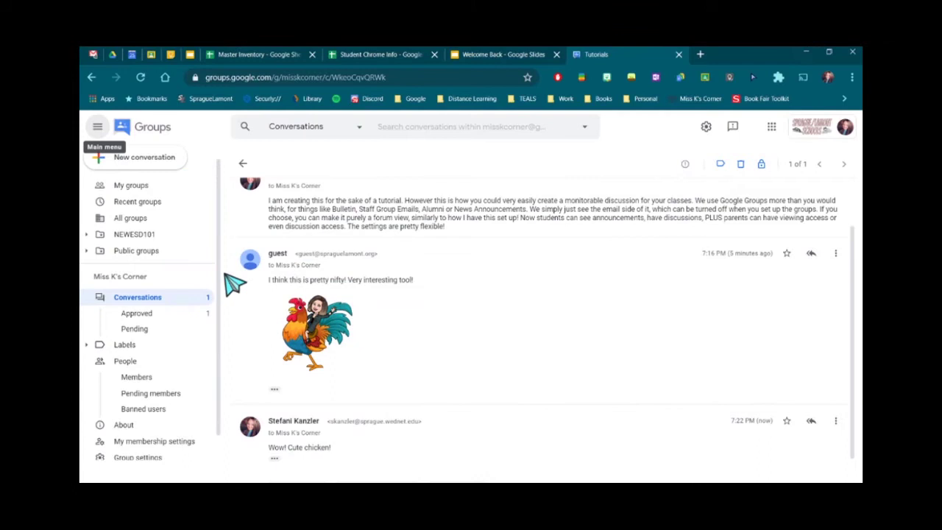
pyautogui.click(146, 139)
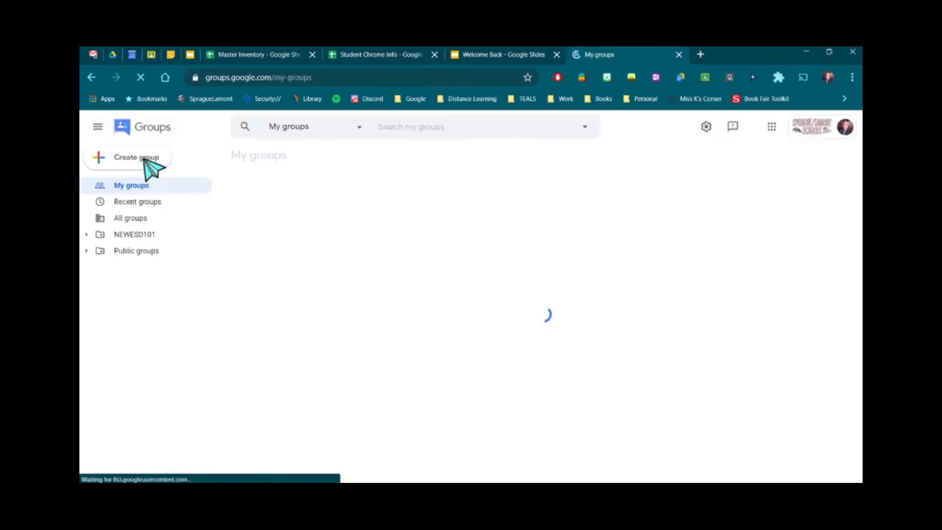
pyautogui.click(133, 163)
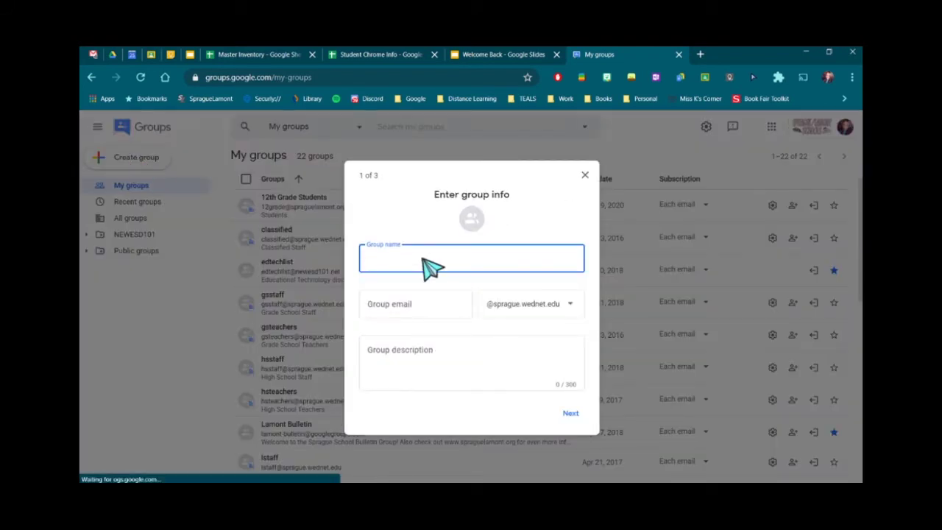
pyautogui.write('Tutorials')
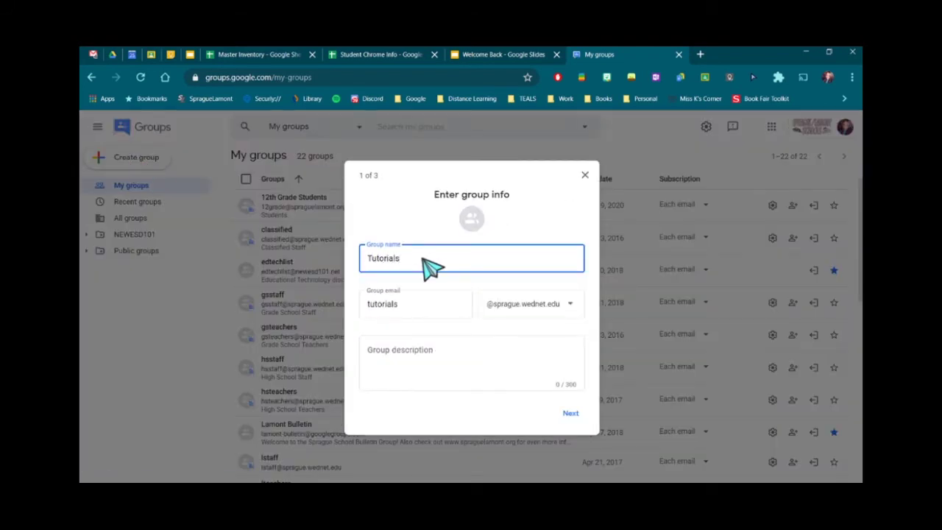
pyautogui.click(564, 308)
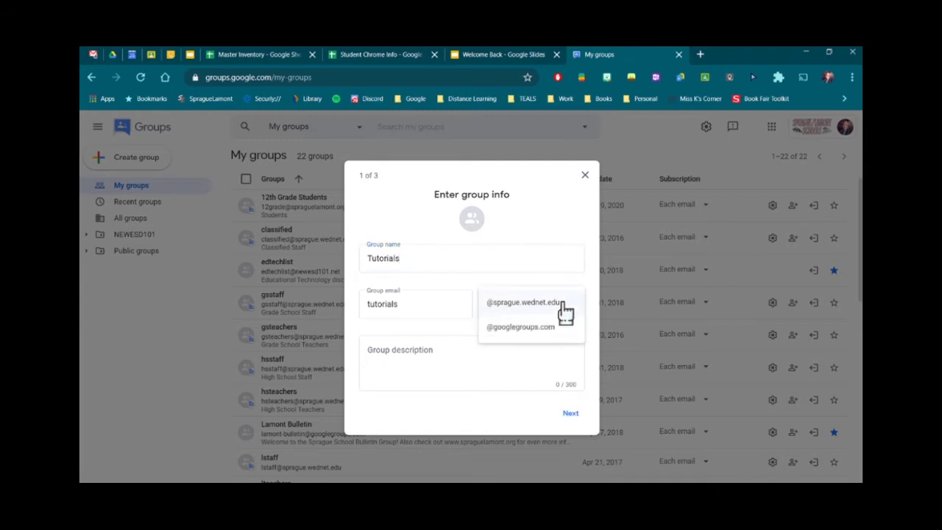
pyautogui.click(502, 309)
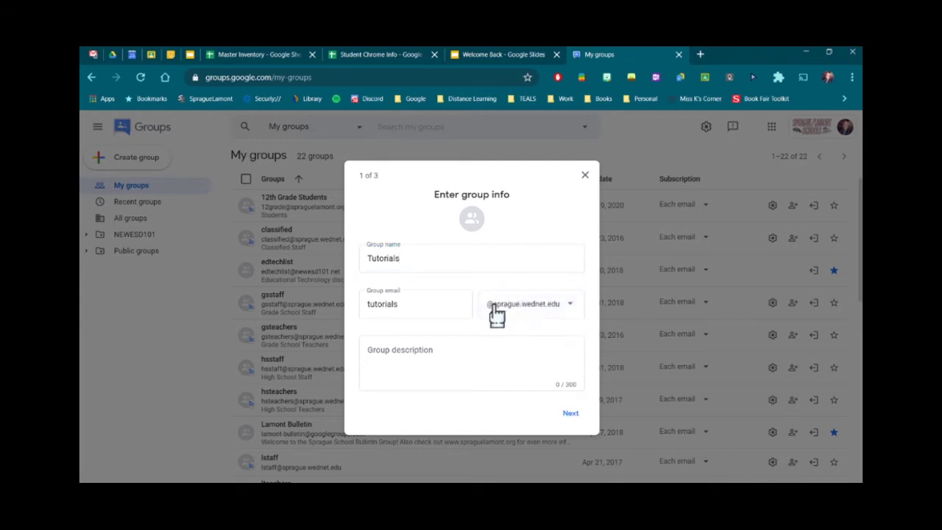
pyautogui.click(571, 413)
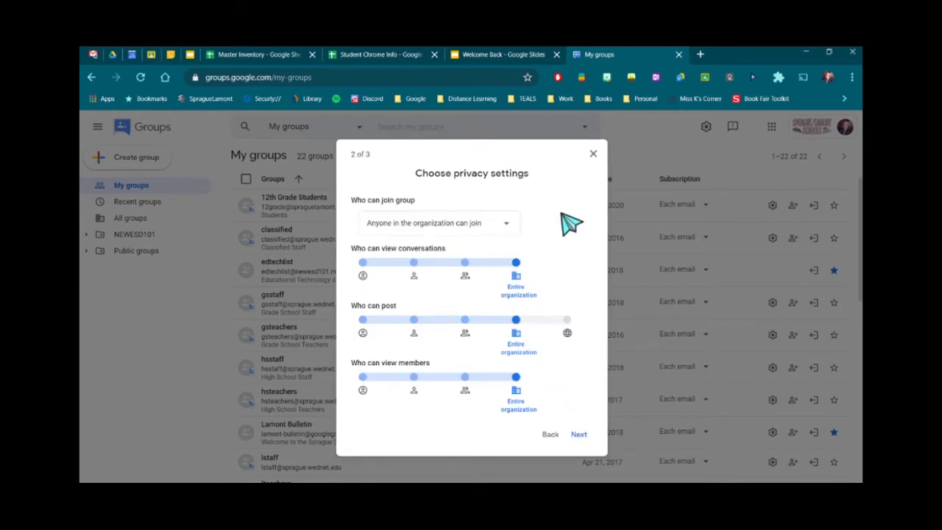
# Step: Restrict joining to only invited users, viewing conversations and posting to group members, and viewing members to group managers
pyautogui.click(424, 230)
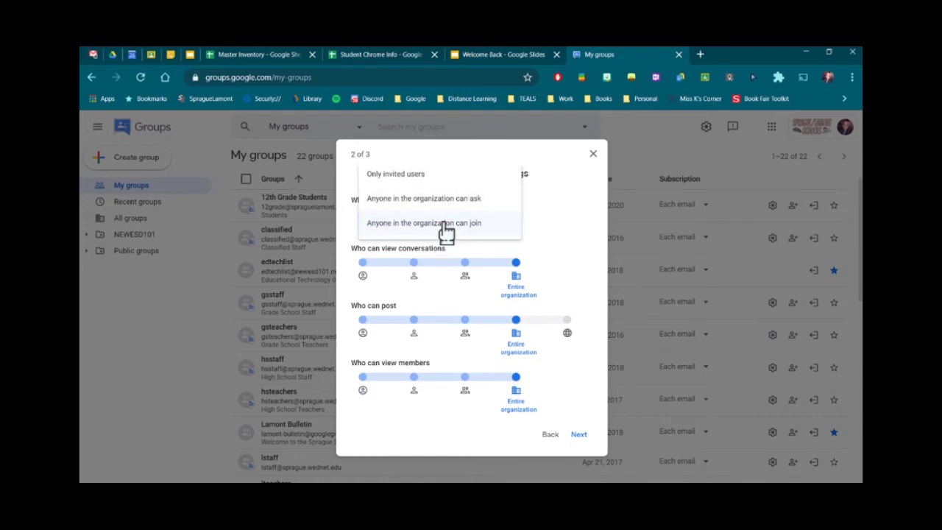
pyautogui.click(452, 180)
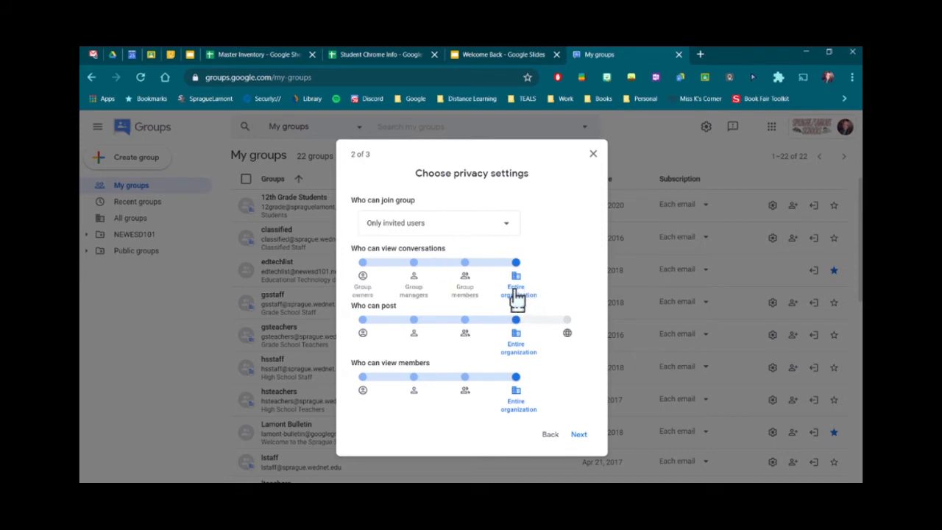
pyautogui.click(468, 289)
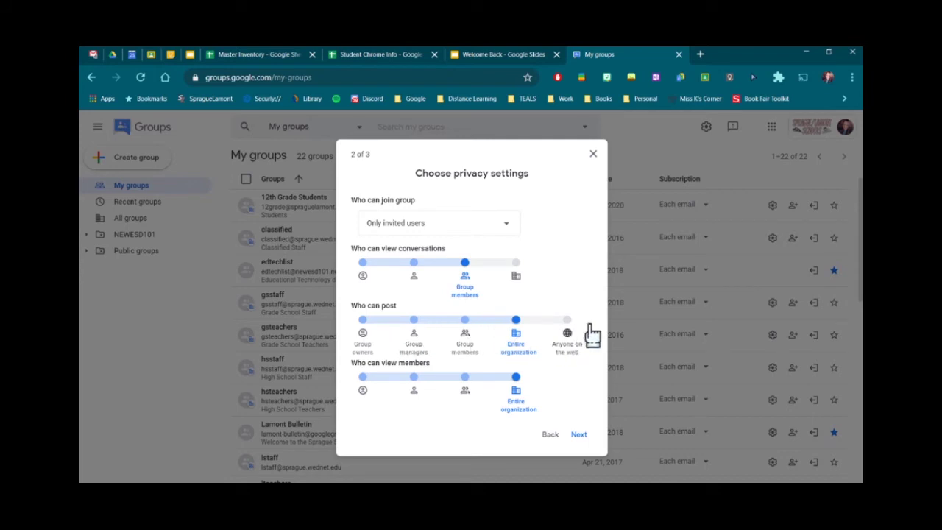
pyautogui.click(467, 343)
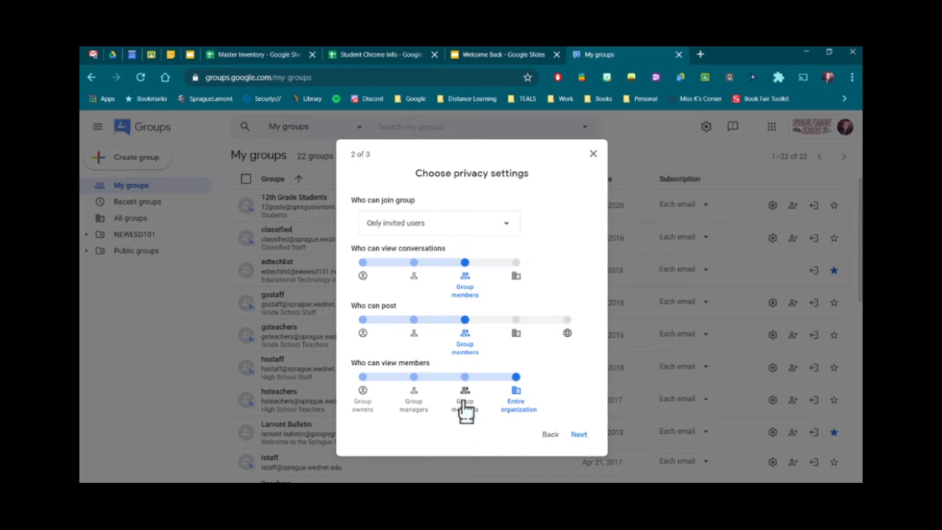
pyautogui.click(414, 401)
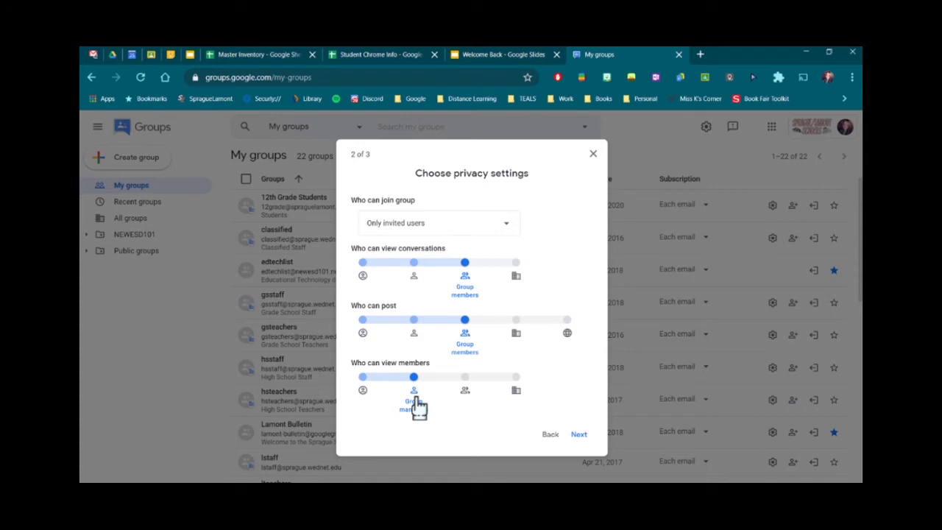
pyautogui.click(579, 435)
# Step: Add the guest account and the second suggested contact as group members of the new group
pyautogui.click(416, 210)
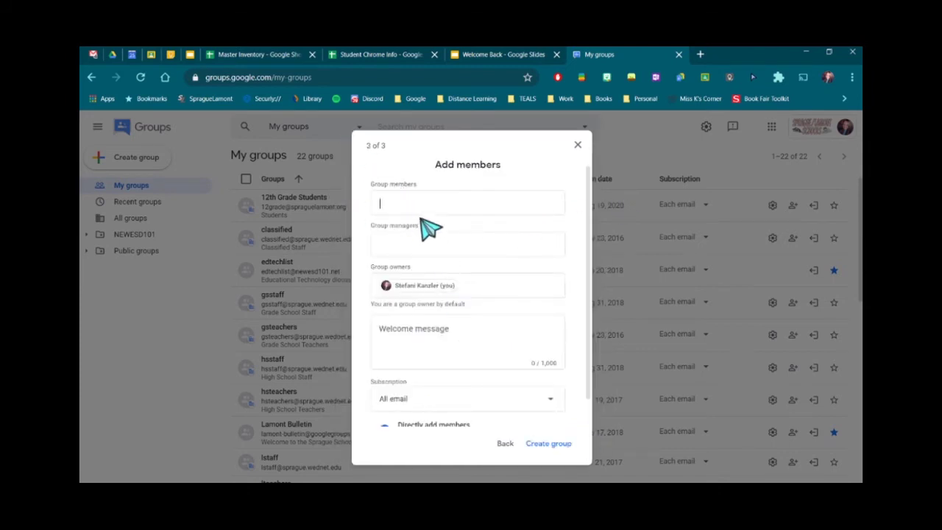
pyautogui.write('guest')
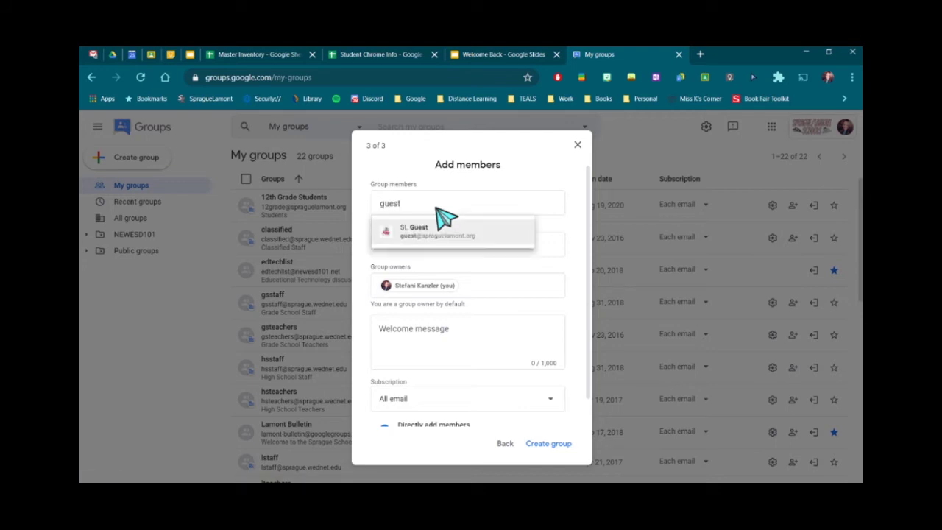
pyautogui.press('Return')
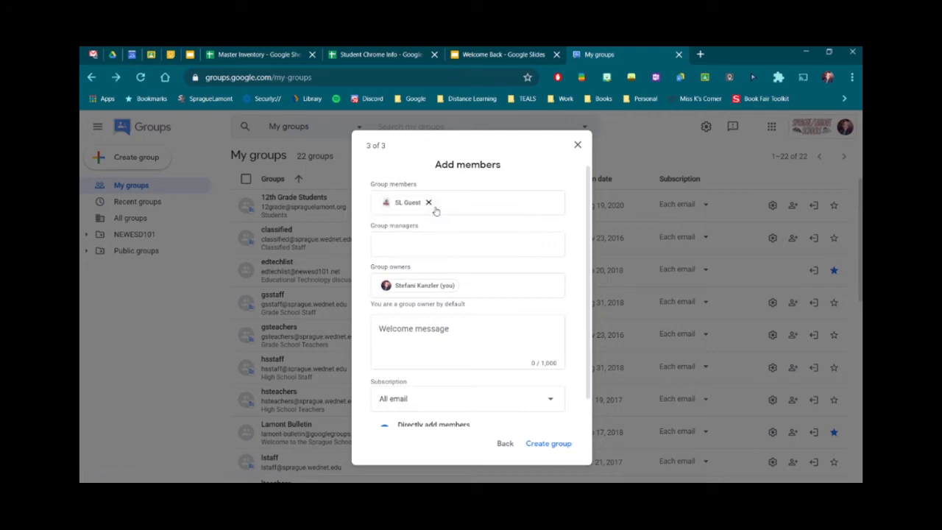
pyautogui.write('skanz')
pyautogui.press('Return')
# Step: Review the group managers, welcome message and subscription options for the new group, keeping the subscription on All email
pyautogui.click(401, 248)
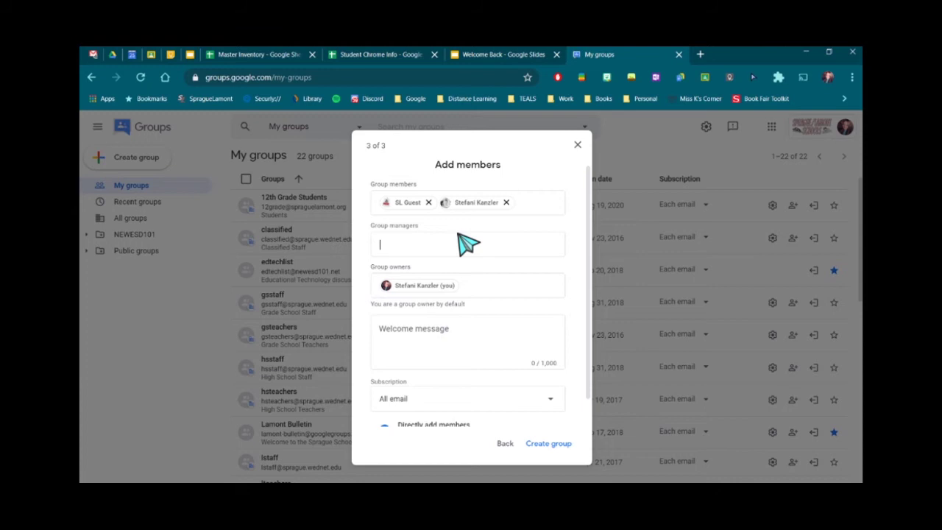
pyautogui.scroll(-1, 446, 307)
pyautogui.click(444, 310)
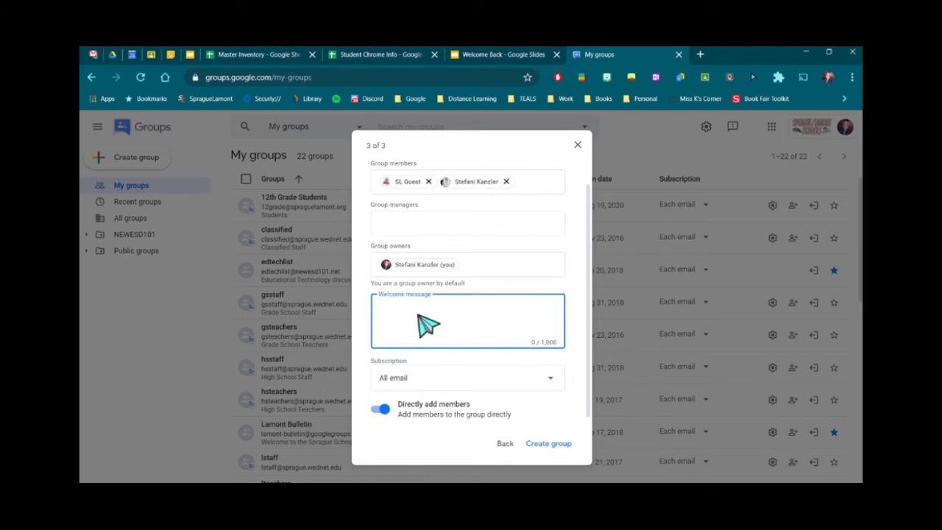
pyautogui.click(429, 381)
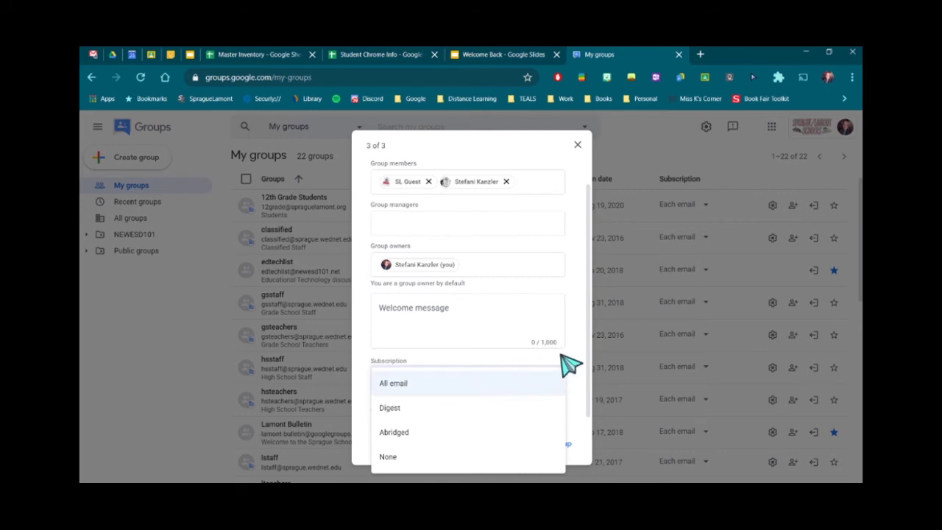
pyautogui.click(582, 363)
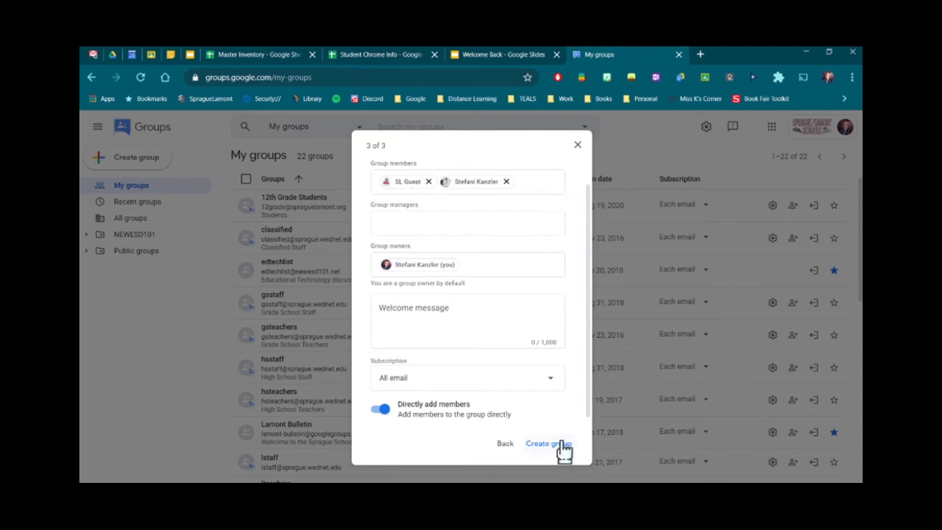
# Step: Create the Tutorials group with members added directly, and open the new group's conversations page
pyautogui.click(532, 446)
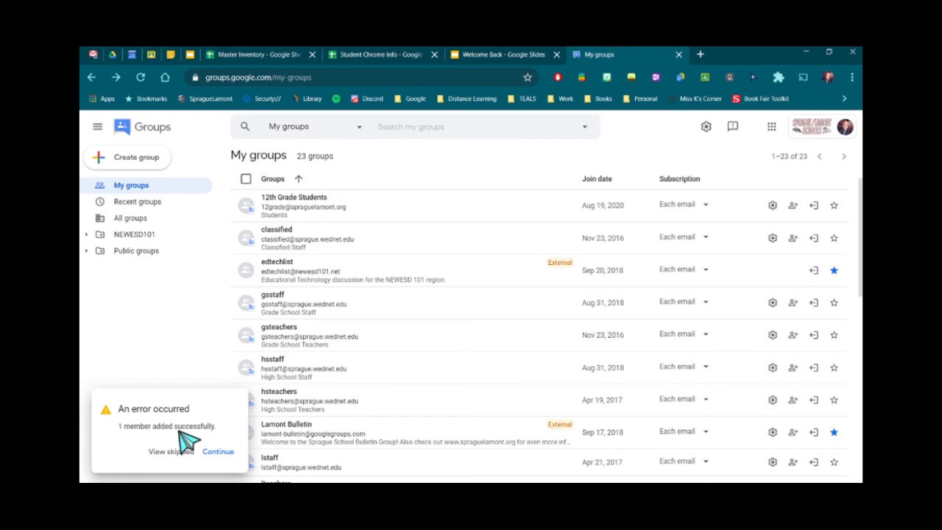
pyautogui.click(218, 451)
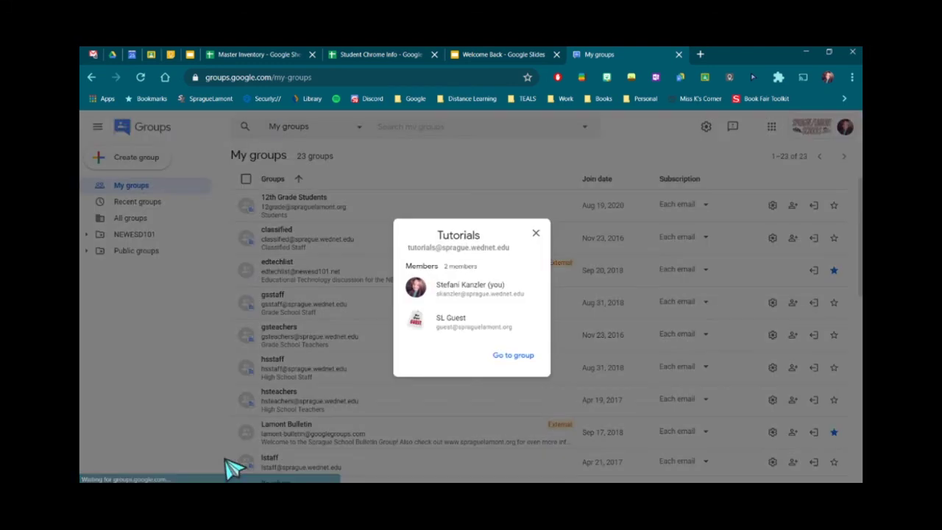
pyautogui.click(515, 356)
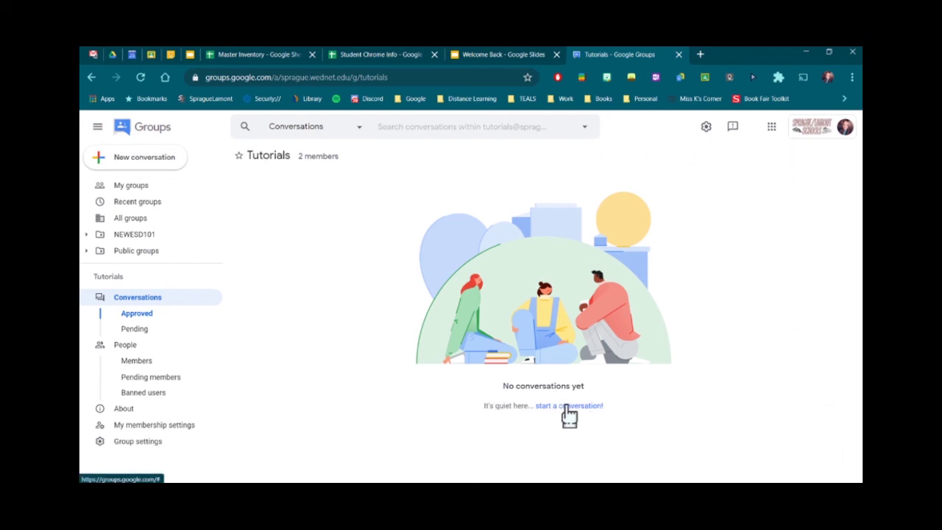
# Step: Post a new conversation in Tutorials with the subject "WELCOME!!" and the message "Please interact with this message!"
pyautogui.click(169, 167)
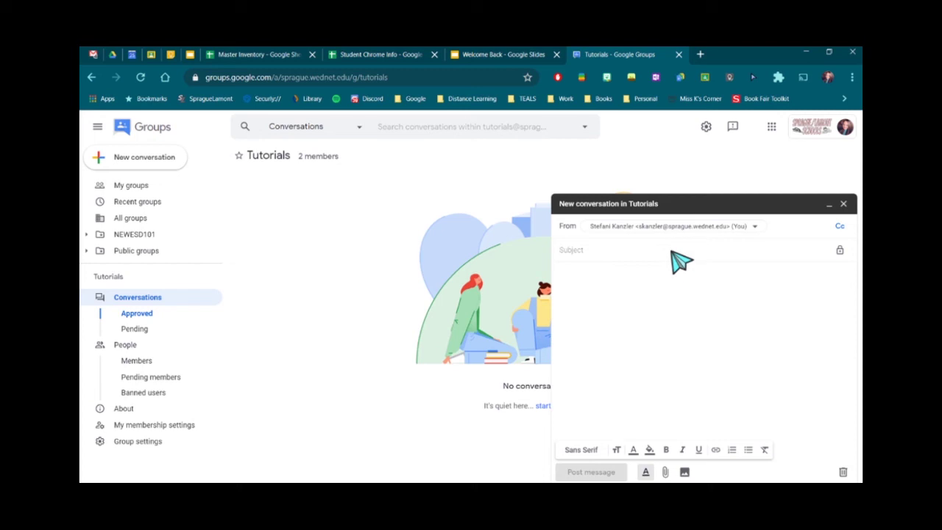
pyautogui.write('WELCOME!!')
pyautogui.click(667, 300)
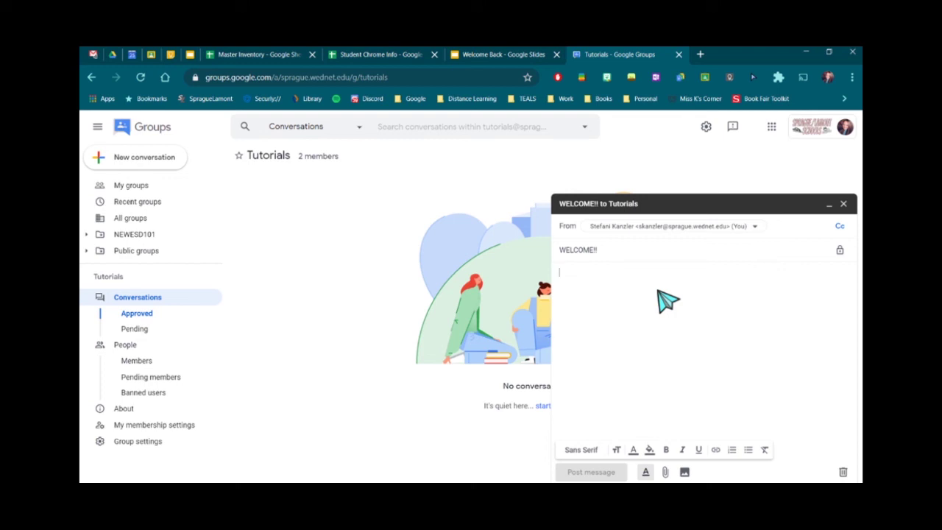
pyautogui.write('Please inter')
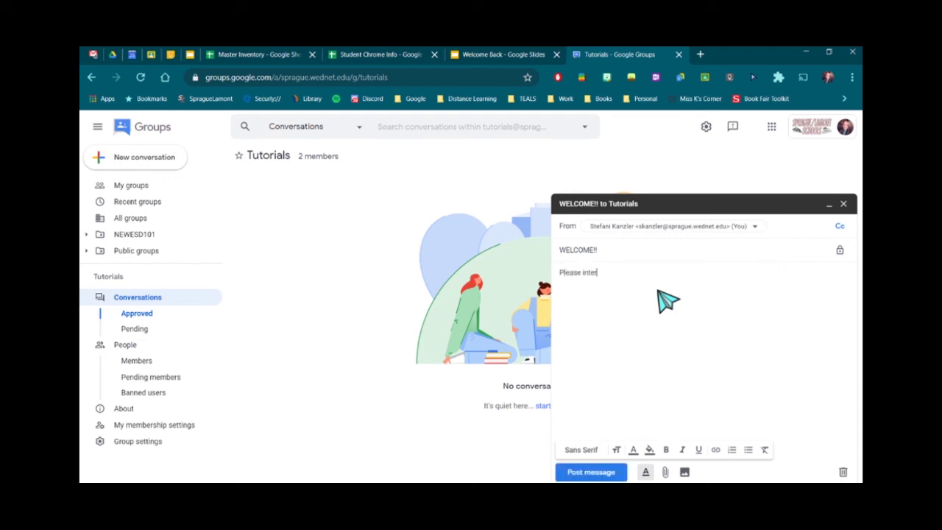
pyautogui.write('act with th')
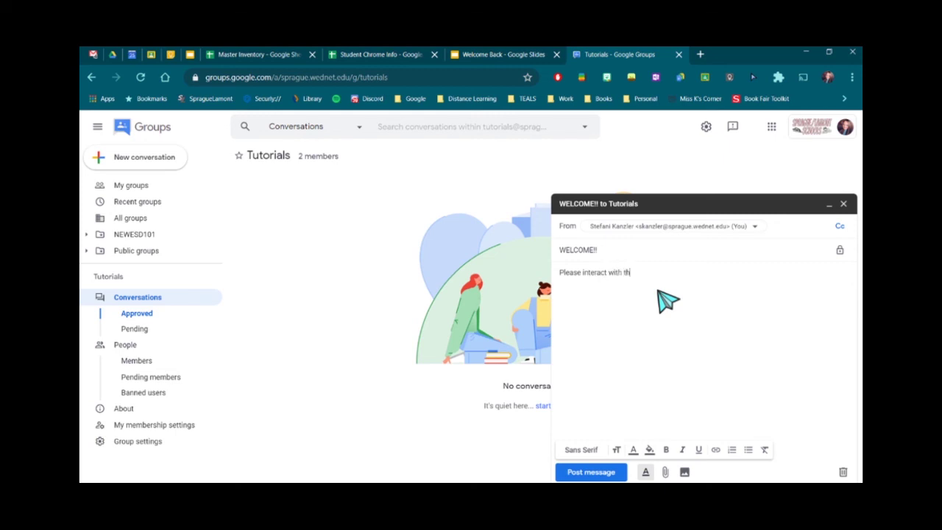
pyautogui.write('is message!')
pyautogui.click(589, 473)
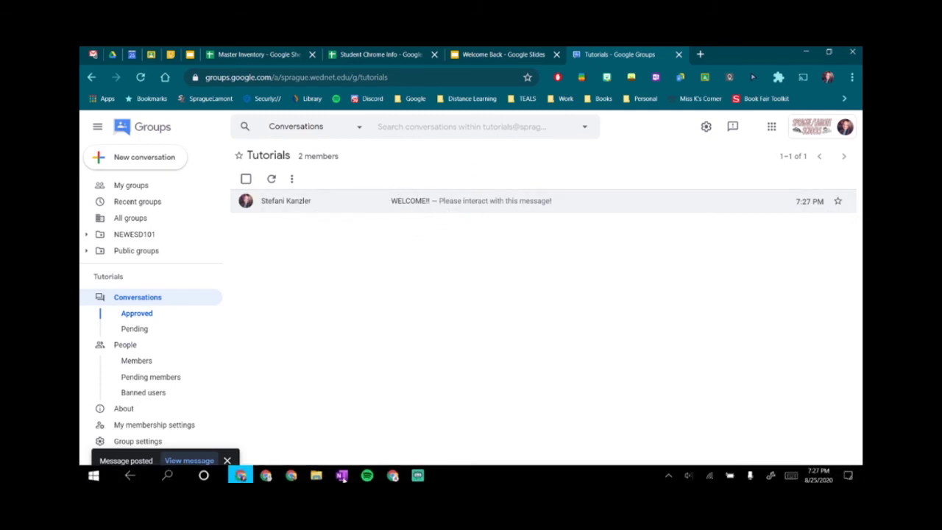
# Step: Switch to the guest account's browser window and open the WELCOME!! conversation in its Tutorials group
pyautogui.click(392, 475)
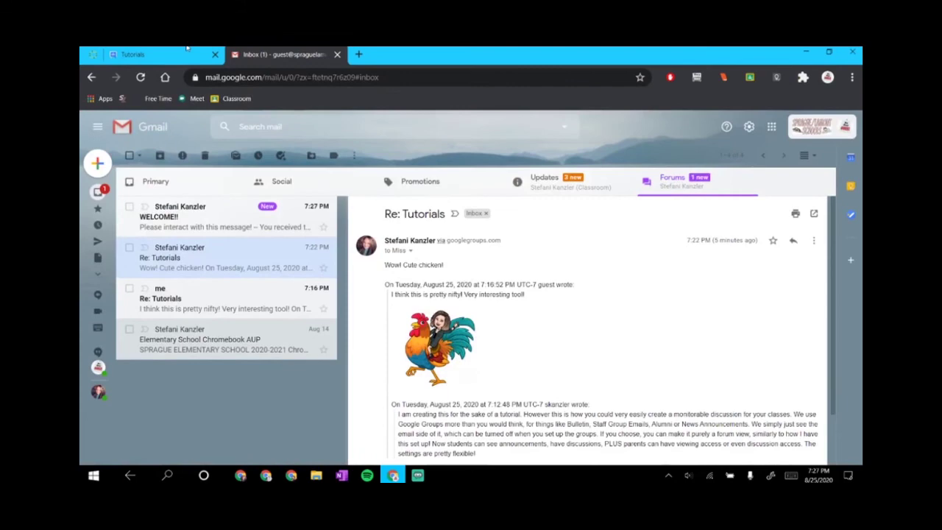
pyautogui.click(140, 54)
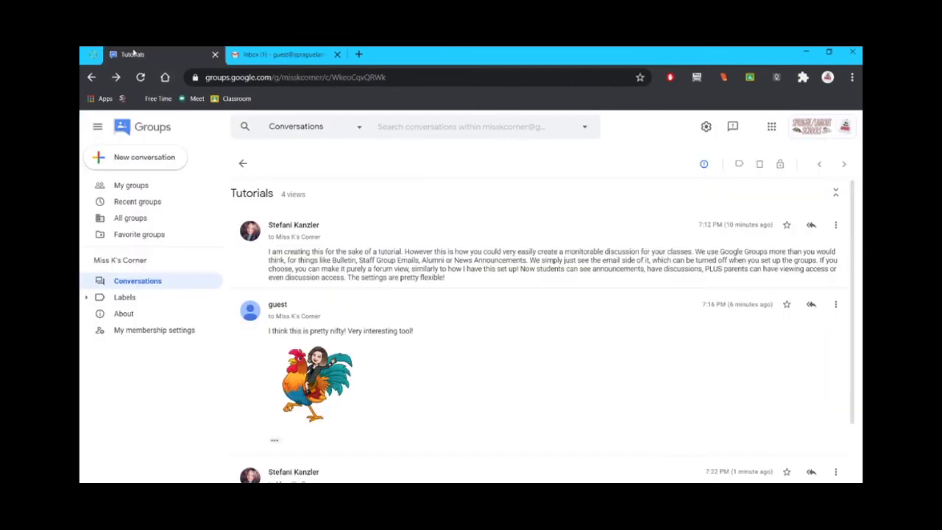
pyautogui.click(137, 189)
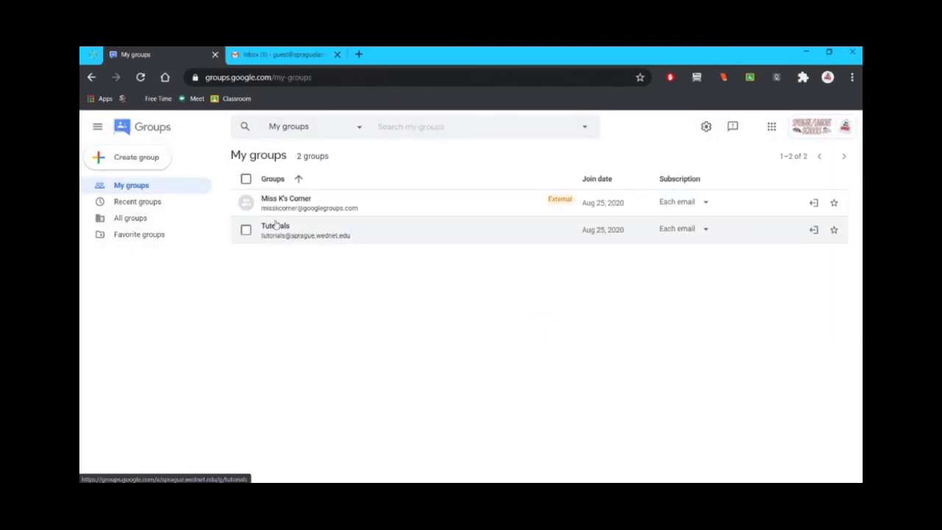
pyautogui.click(277, 227)
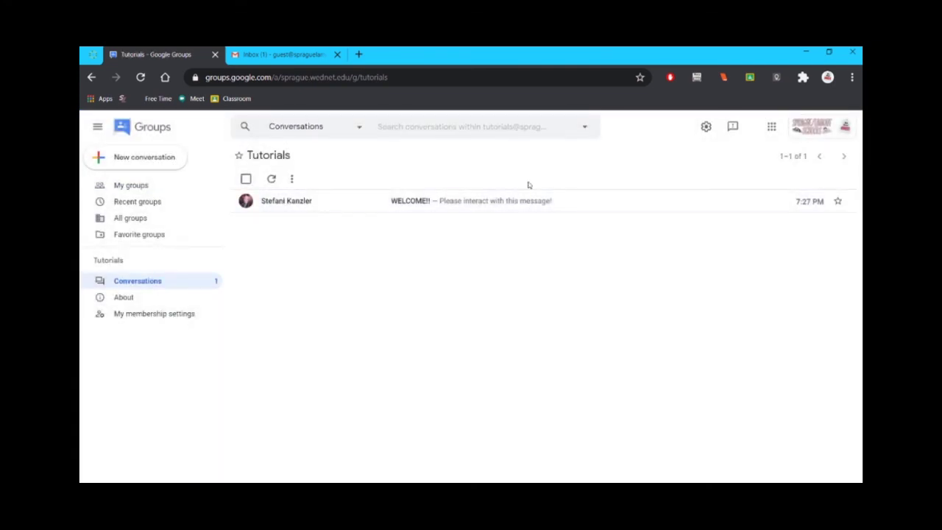
pyautogui.click(326, 201)
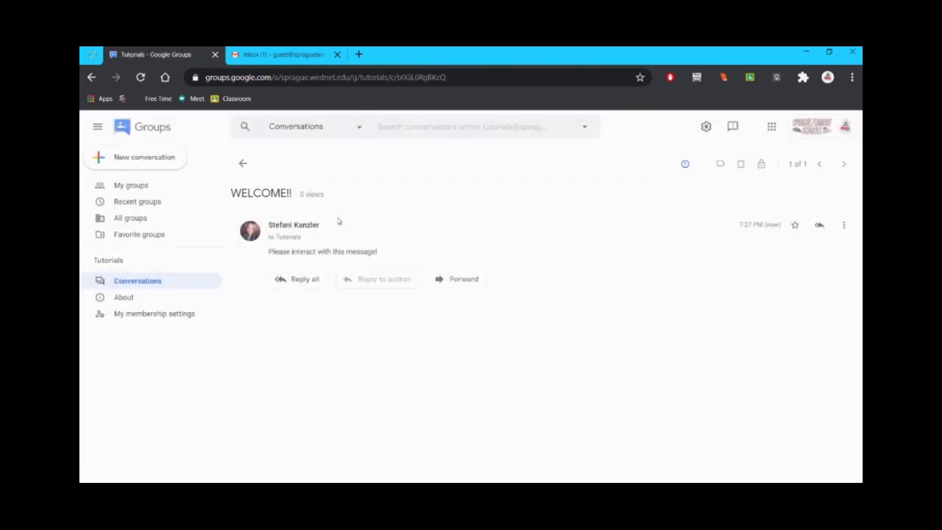
# Step: Post the reply "HELLO!" to everyone in the WELCOME!! conversation as the guest
pyautogui.click(309, 279)
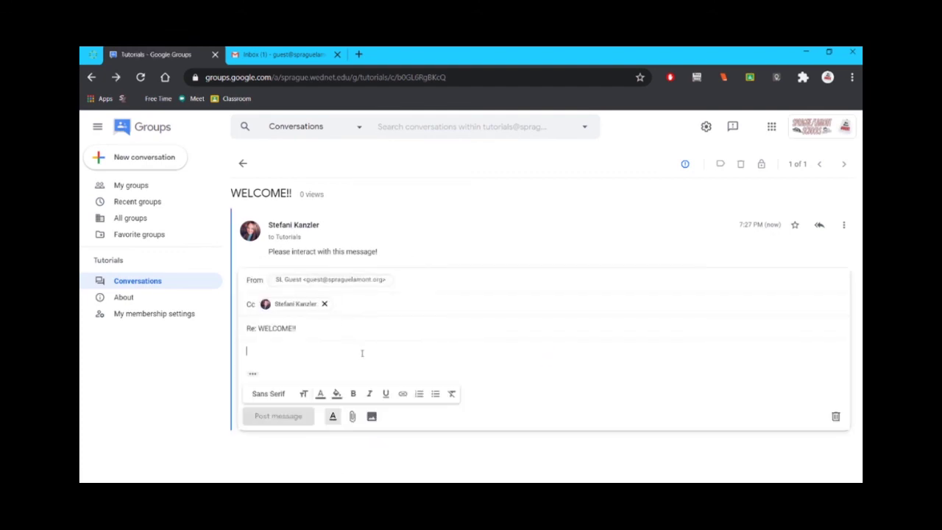
pyautogui.write('HELLO!')
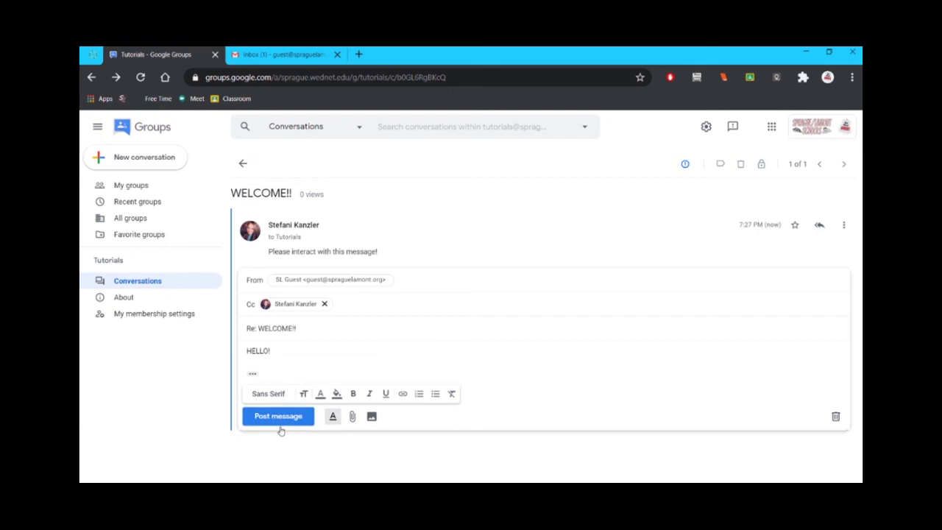
pyautogui.click(279, 424)
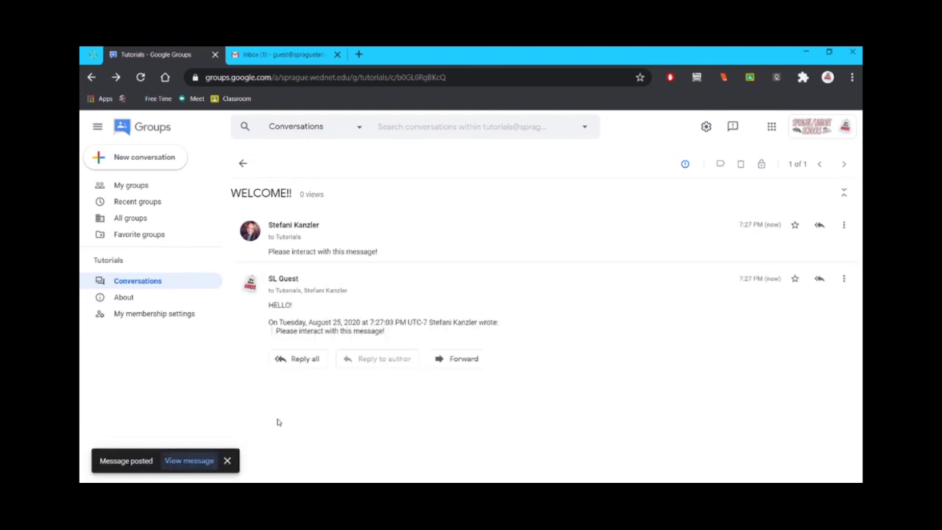